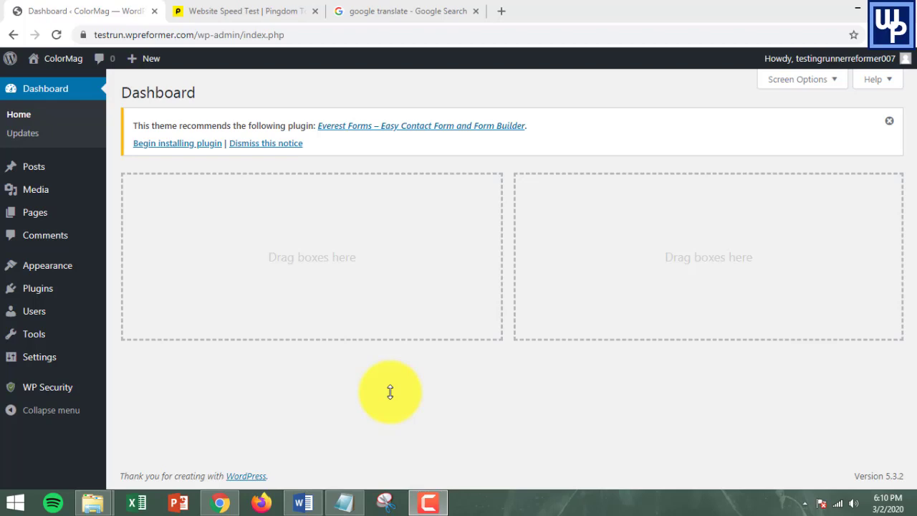
# Step: Switch to Word to view the document's title page and return to the WordPress dashboard in Chrome
pyautogui.click(314, 507)
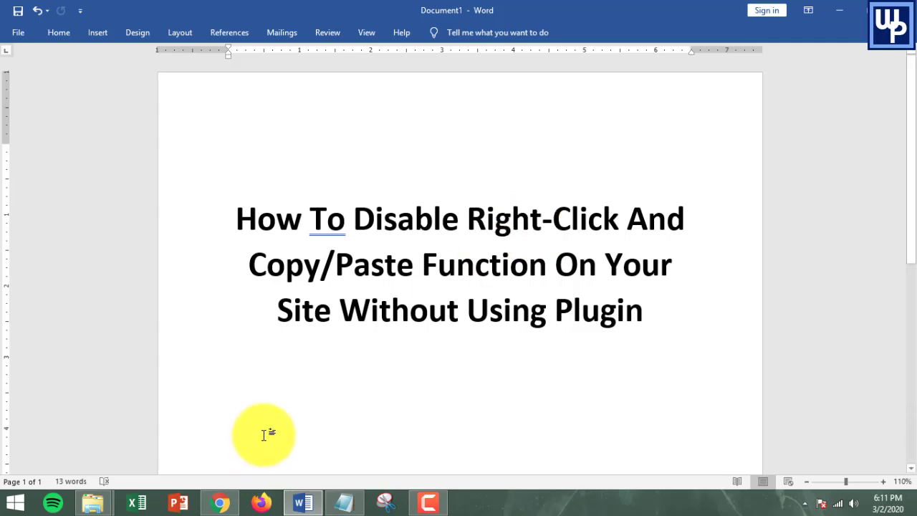
pyautogui.click(222, 502)
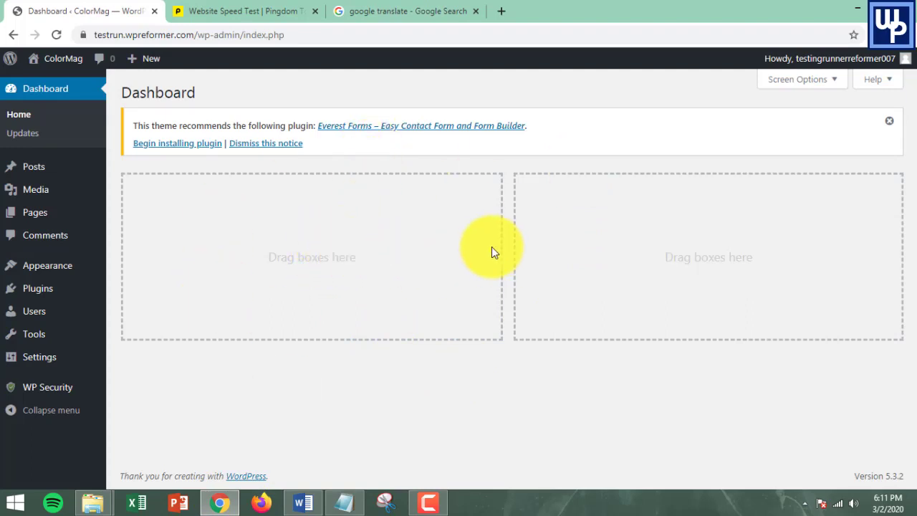
# Step: Open the Widgets page and add a Custom HTML widget to Footer Sidebar Four
pyautogui.moveTo(33, 266)
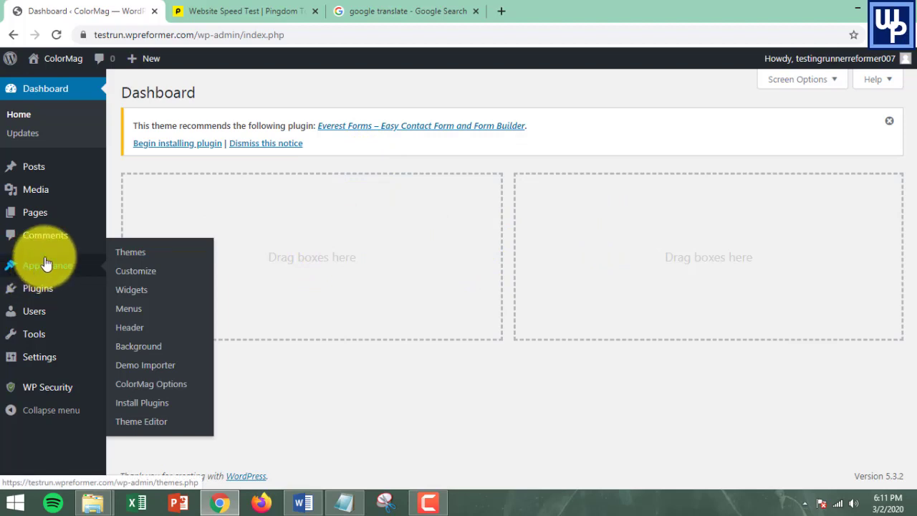
pyautogui.click(142, 294)
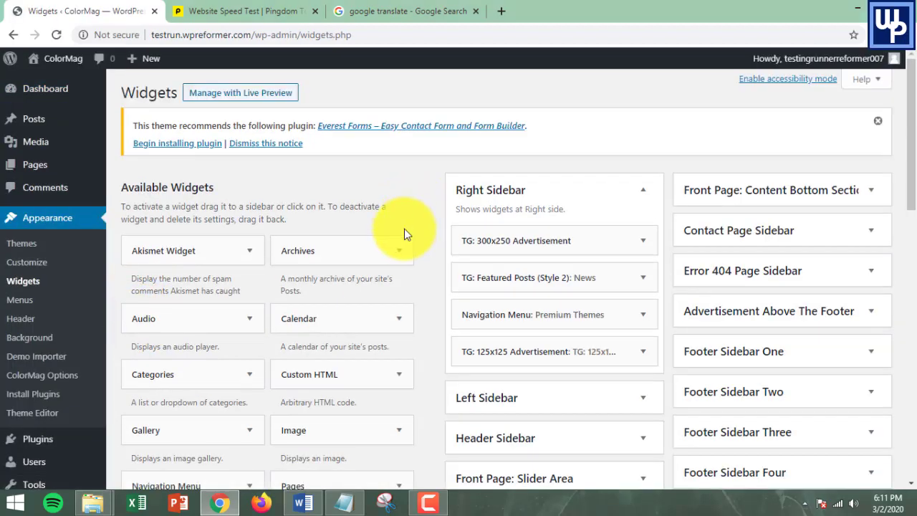
pyautogui.scroll(-1, 573, 249)
pyautogui.scroll(-2, 578, 249)
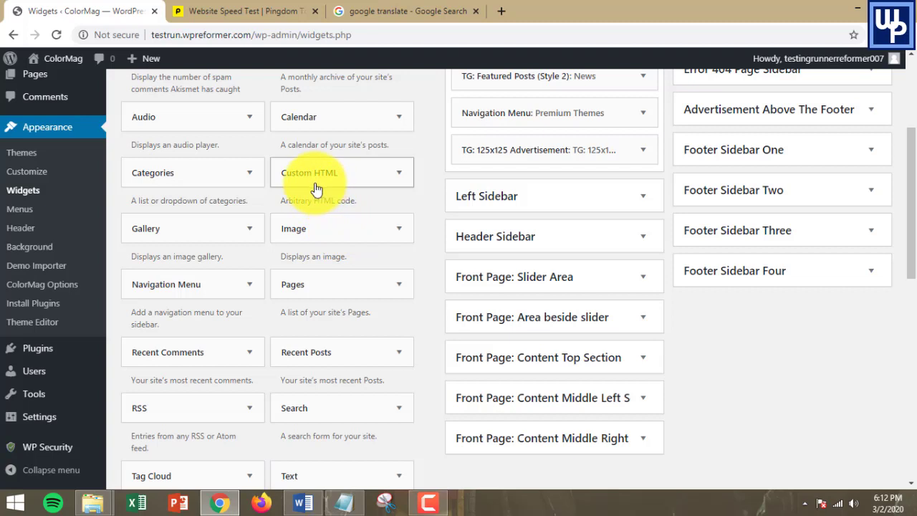
pyautogui.moveTo(314, 180); pyautogui.dragTo(742, 356)
pyautogui.scroll(3, 760, 337)
pyautogui.scroll(-7, 757, 387)
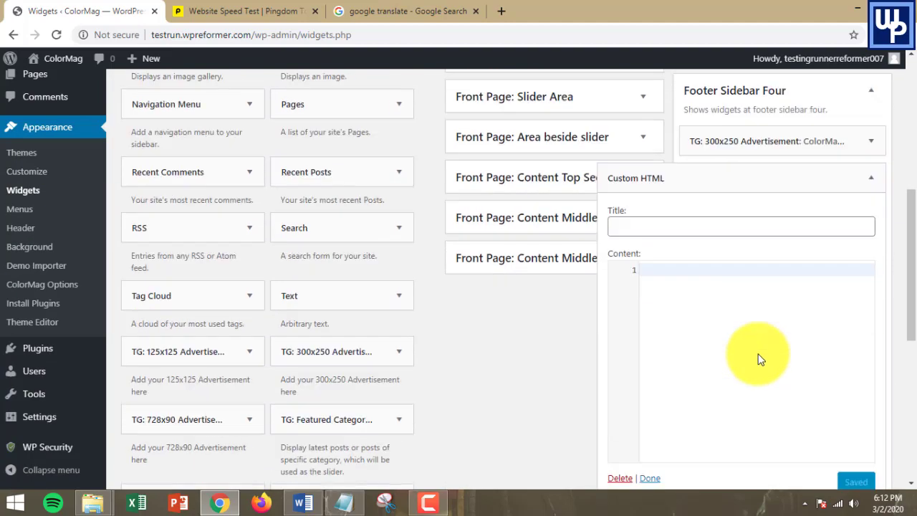
pyautogui.scroll(8, 523, 272)
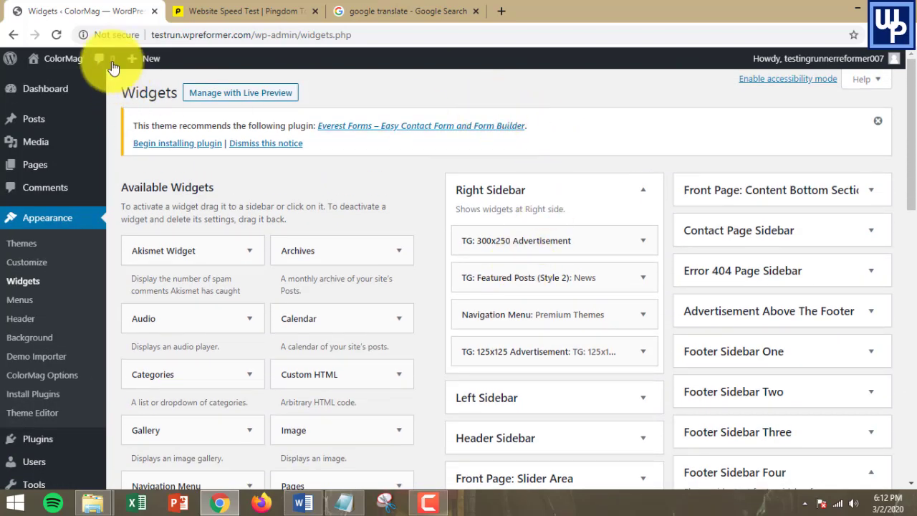
# Step: Open the ColorMag site's front page in a separate browser tab
pyautogui.moveTo(62, 60)
pyautogui.rightClick(62, 82)
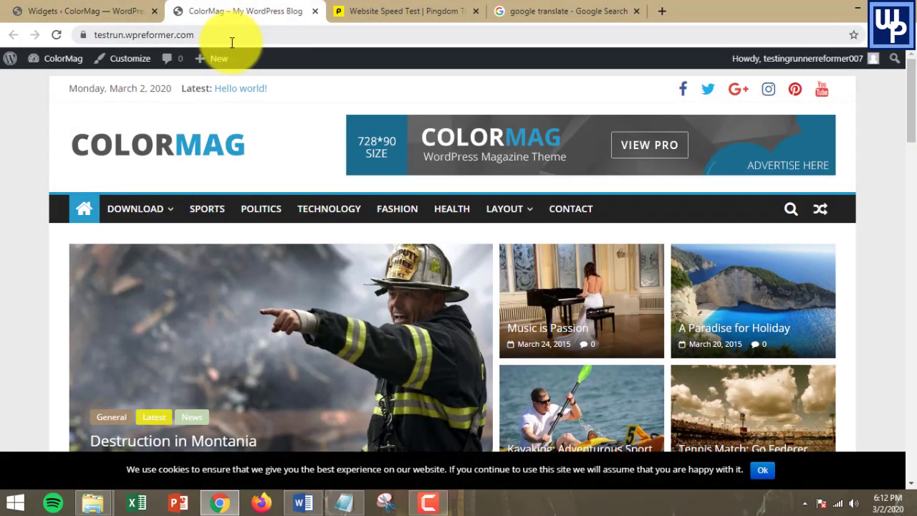
pyautogui.scroll(-10, 500, 236)
pyautogui.scroll(-3, 500, 236)
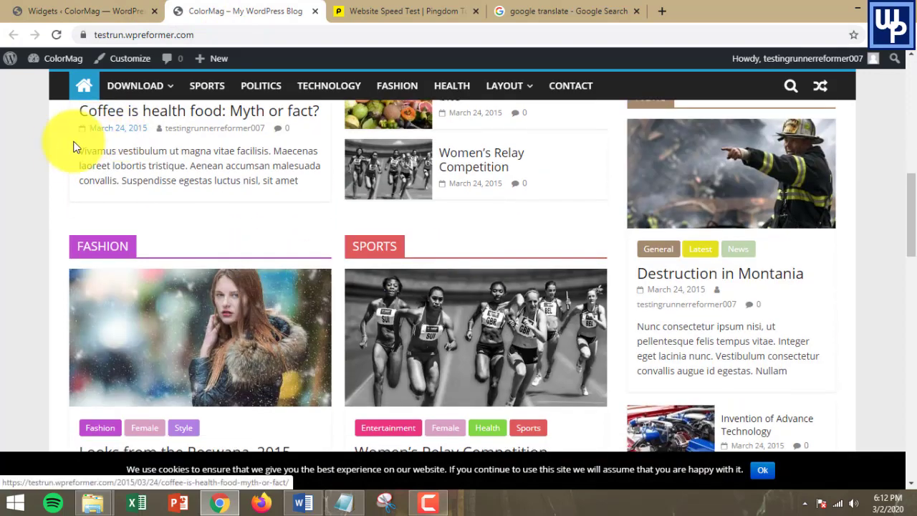
# Step: Test text selection and the context menu on the "Coffee is health food: Myth or fact?" excerpt
pyautogui.moveTo(86, 150); pyautogui.dragTo(297, 184)
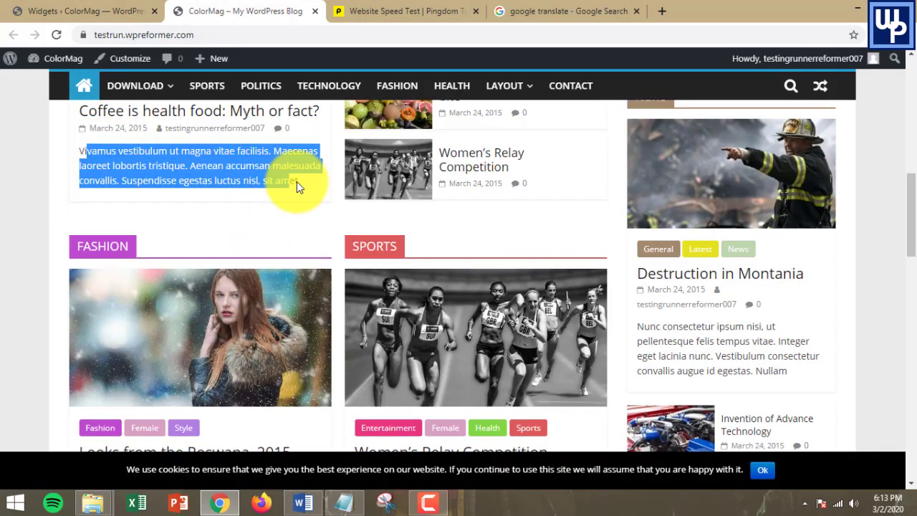
pyautogui.rightClick(215, 166)
pyautogui.click(246, 174)
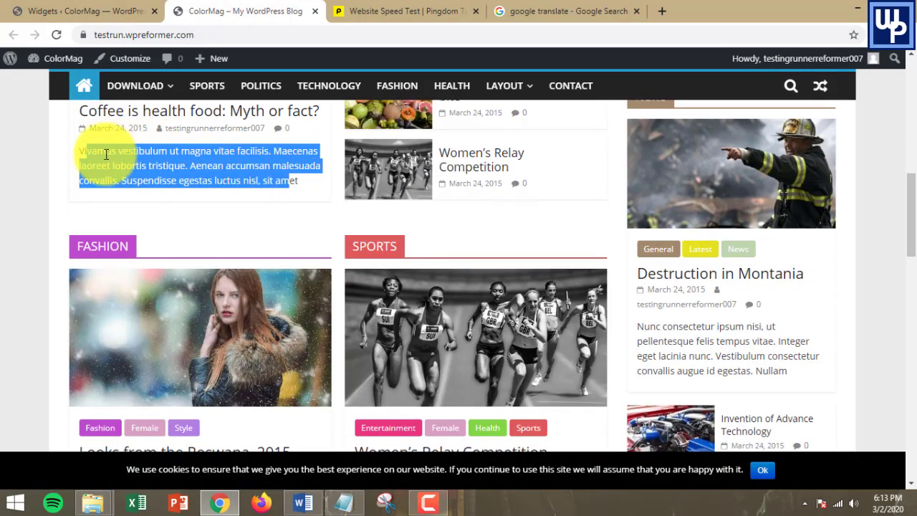
pyautogui.moveTo(84, 152); pyautogui.dragTo(307, 191)
pyautogui.scroll(-5, 222, 178)
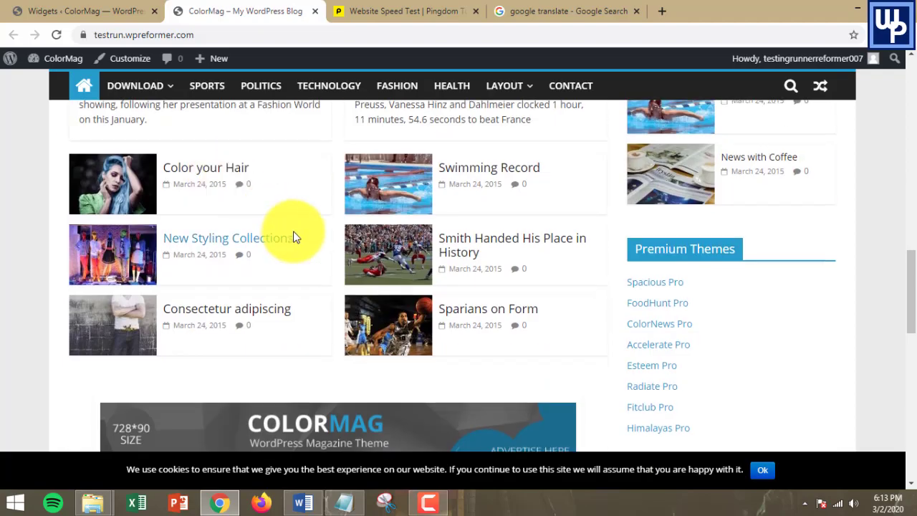
# Step: Open the post "Solar eclipse: Eye health warning" and test selecting its body paragraph
pyautogui.scroll(8, 293, 236)
pyautogui.click(487, 179)
pyautogui.scroll(-9, 375, 151)
pyautogui.scroll(1, 301, 194)
pyautogui.scroll(2, 244, 175)
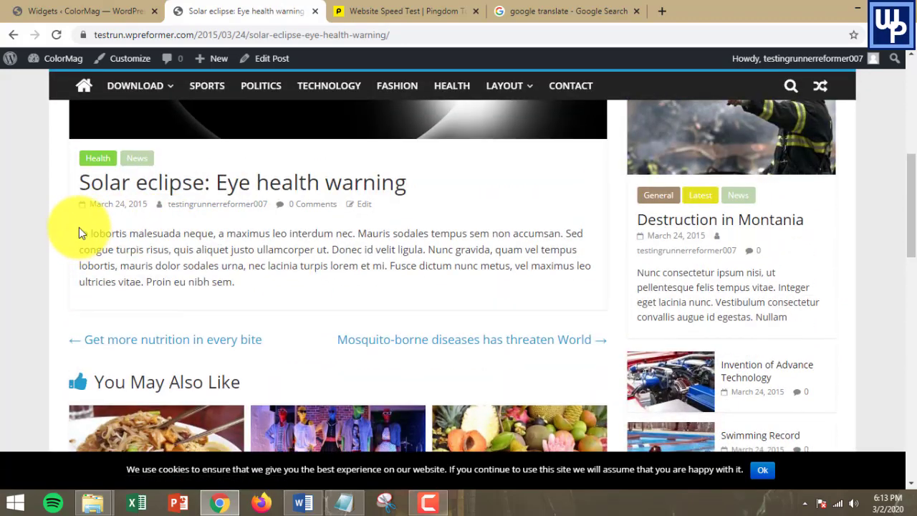
pyautogui.moveTo(79, 232); pyautogui.dragTo(392, 291)
pyautogui.scroll(6, 407, 276)
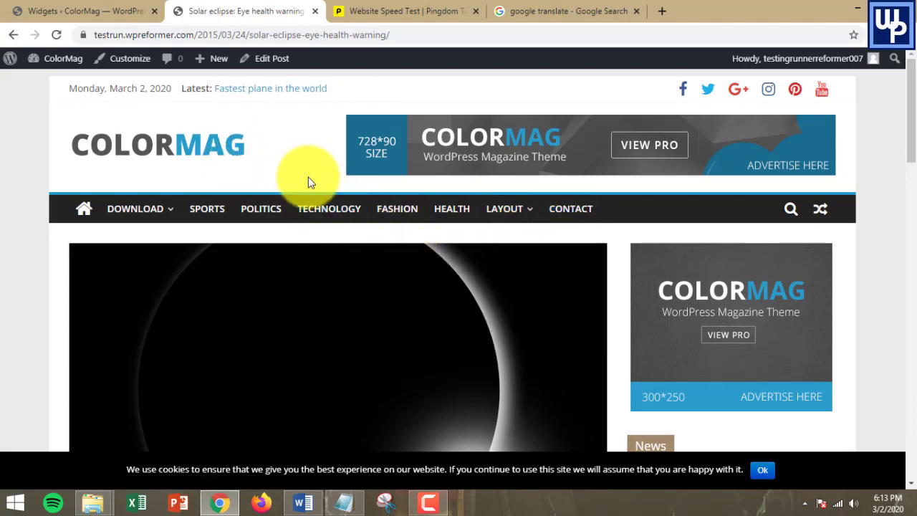
# Step: Look through the Solar eclipse post page, from the header and body text to the related posts and reply section
pyautogui.scroll(-6, 549, 225)
pyautogui.scroll(-4, 373, 246)
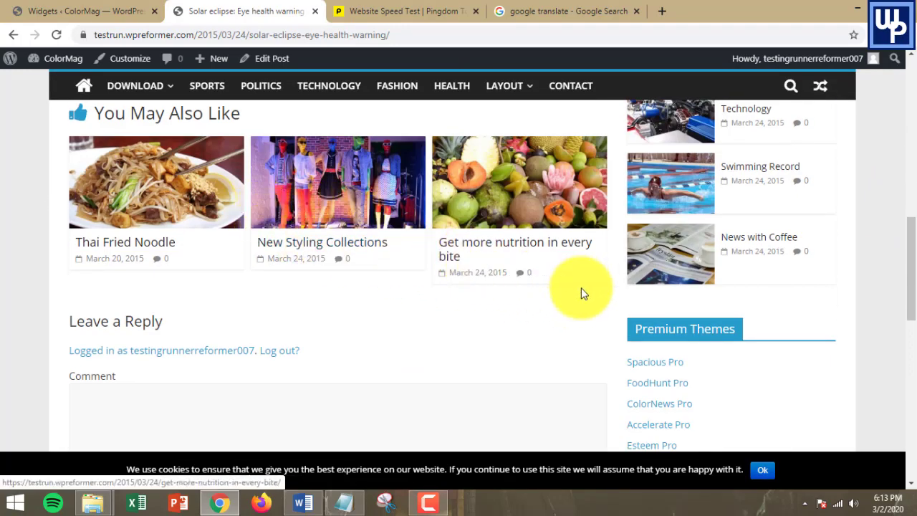
pyautogui.scroll(-3, 591, 291)
pyautogui.scroll(13, 590, 296)
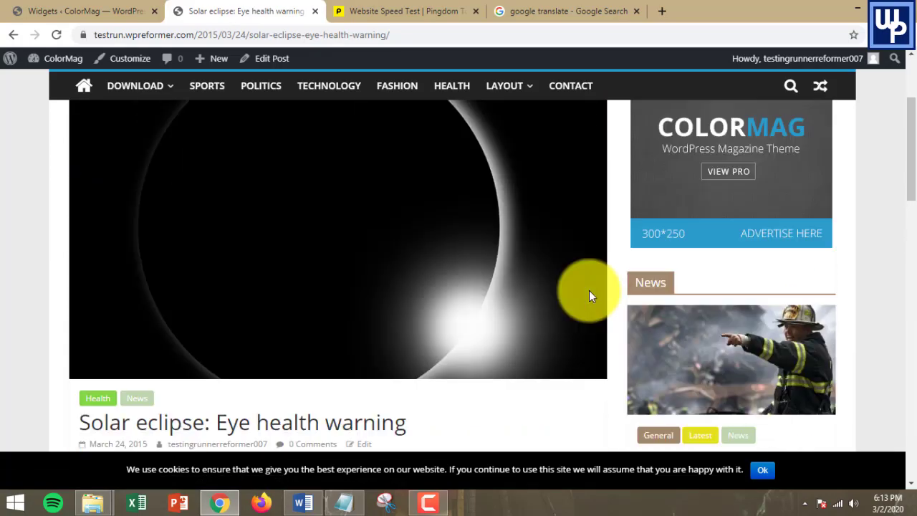
pyautogui.scroll(-10, 491, 246)
pyautogui.scroll(10, 415, 261)
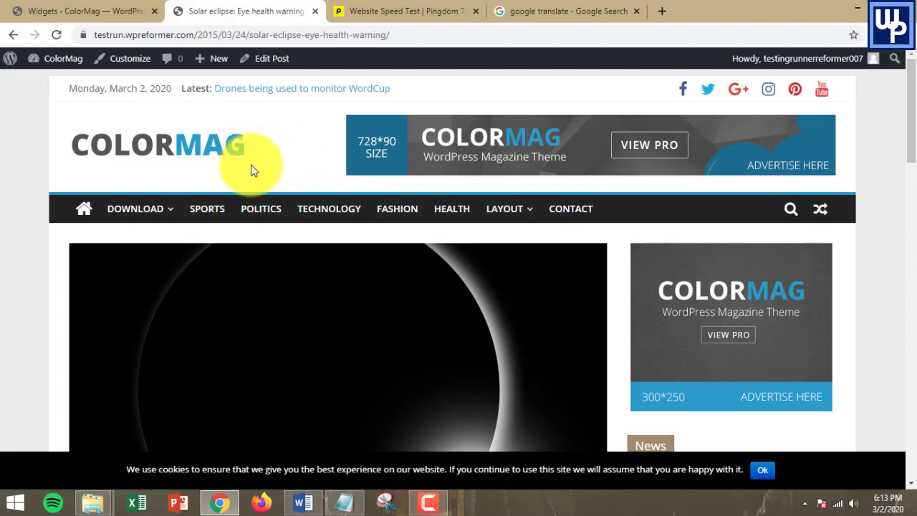
pyautogui.scroll(-1, 364, 229)
pyautogui.scroll(1, 368, 243)
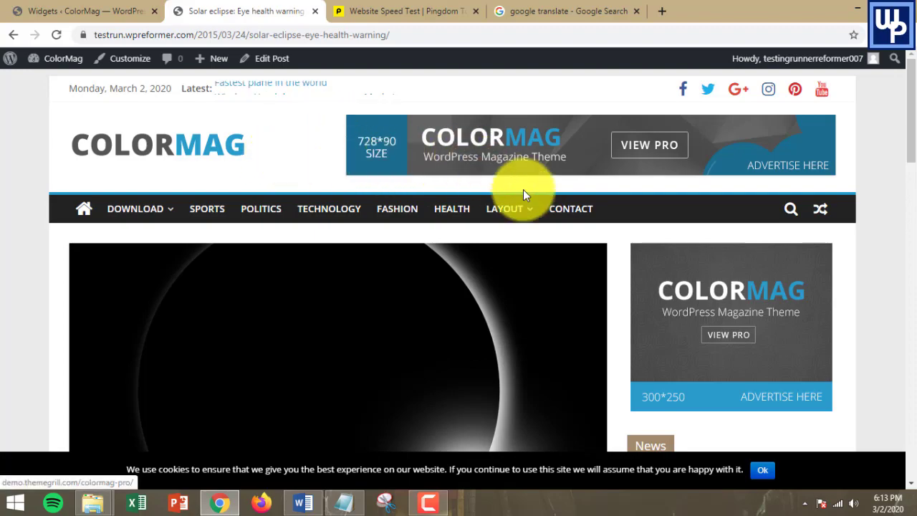
pyautogui.scroll(-7, 547, 201)
pyautogui.tripleClick(547, 204)
pyautogui.scroll(2, 222, 256)
pyautogui.click(188, 267)
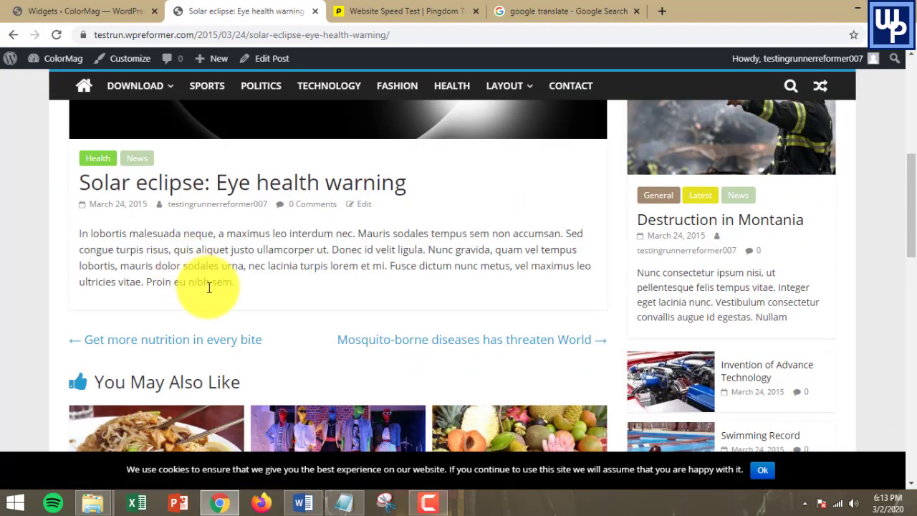
pyautogui.scroll(5, 285, 255)
pyautogui.scroll(-8, 284, 256)
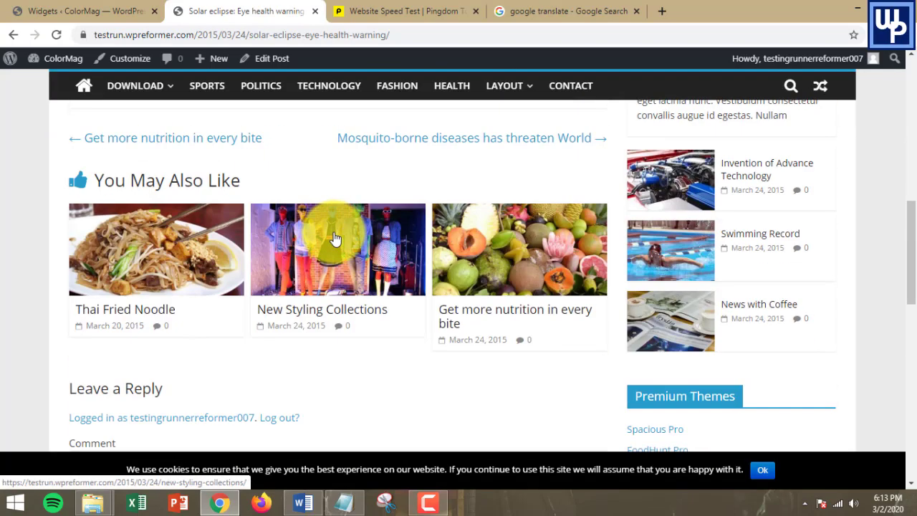
# Step: Select the Solar eclipse post's body paragraph and test the context menu on the selected text
pyautogui.scroll(2, 334, 240)
pyautogui.moveTo(112, 169); pyautogui.dragTo(240, 219)
pyautogui.moveTo(111, 172); pyautogui.dragTo(301, 225)
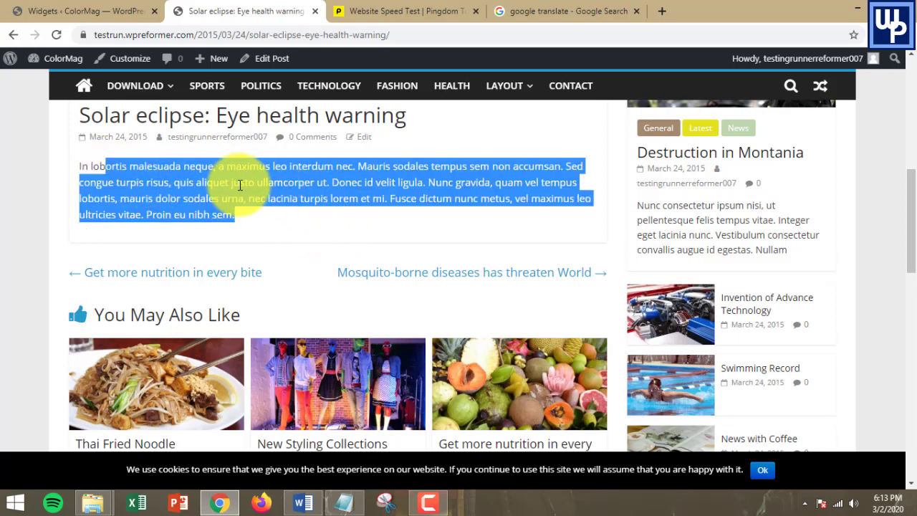
pyautogui.rightClick(168, 184)
pyautogui.click(81, 174)
pyautogui.rightClick(81, 178)
pyautogui.click(466, 189)
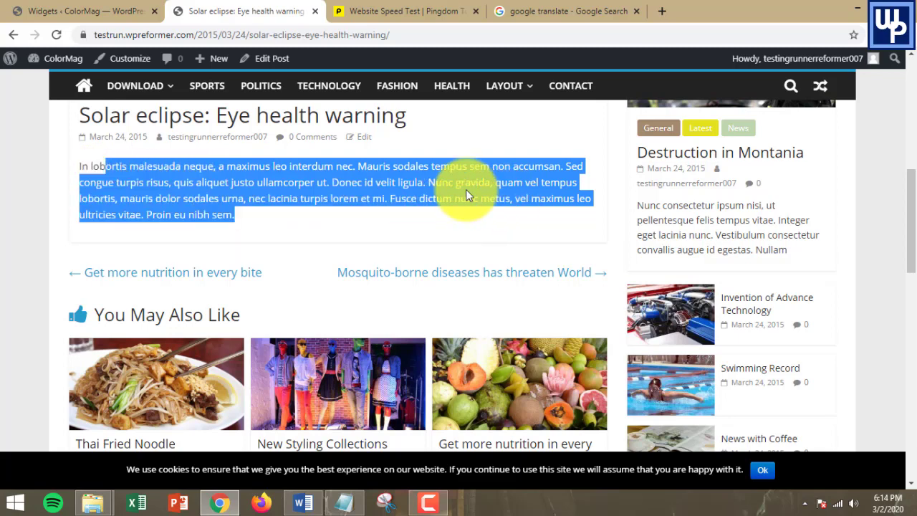
pyautogui.rightClick(466, 190)
pyautogui.click(358, 184)
# Step: Deselect the paragraph, check the browser's context menu on the unselected body text, and dismiss it
pyautogui.click(214, 176)
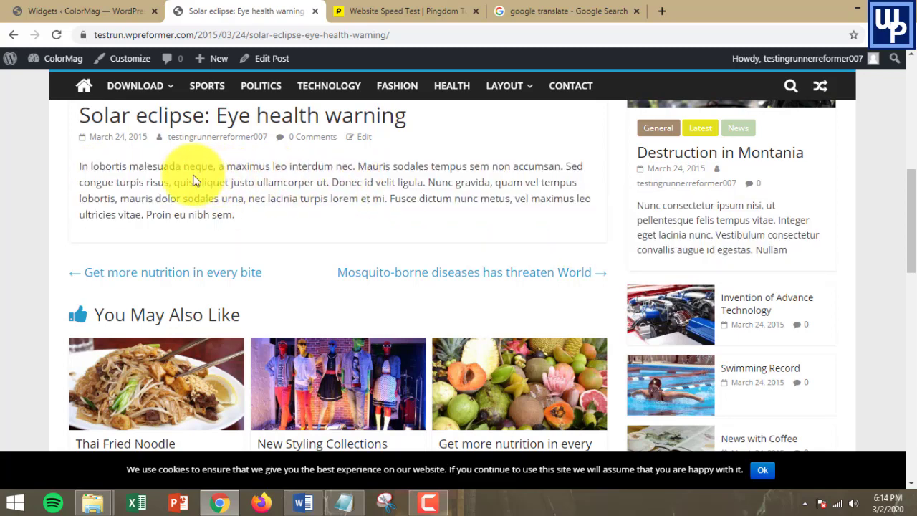
pyautogui.rightClick(199, 177)
pyautogui.click(154, 178)
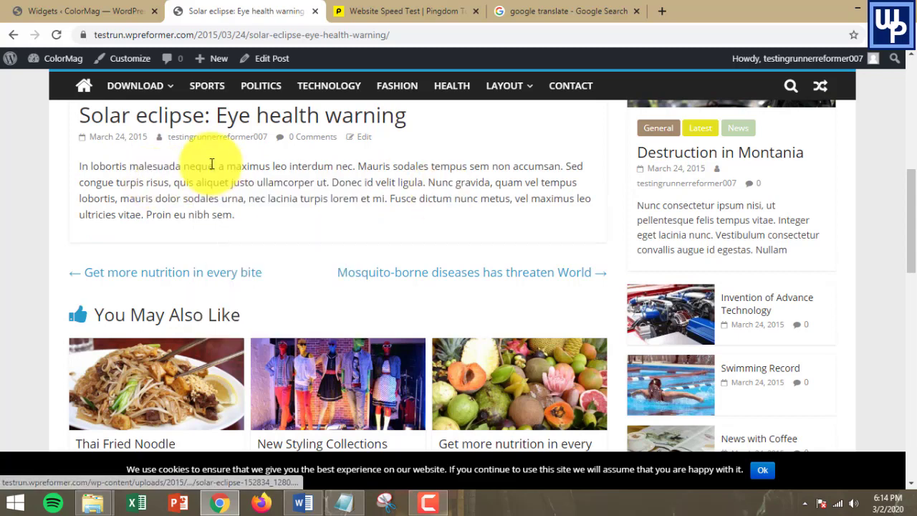
pyautogui.rightClick(155, 167)
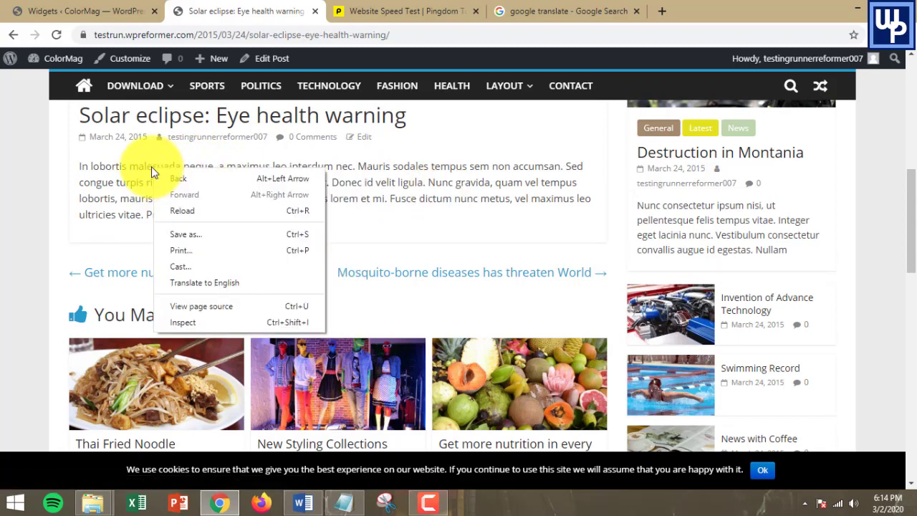
pyautogui.click(461, 158)
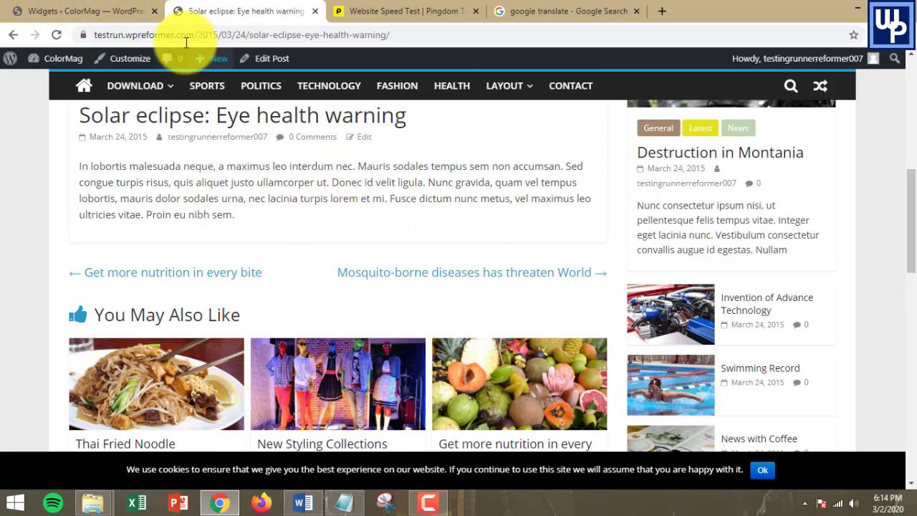
# Step: Return to the Widgets page and bring up the Custom HTML widget under Footer Sidebar Four
pyautogui.click(68, 11)
pyautogui.scroll(-6, 530, 148)
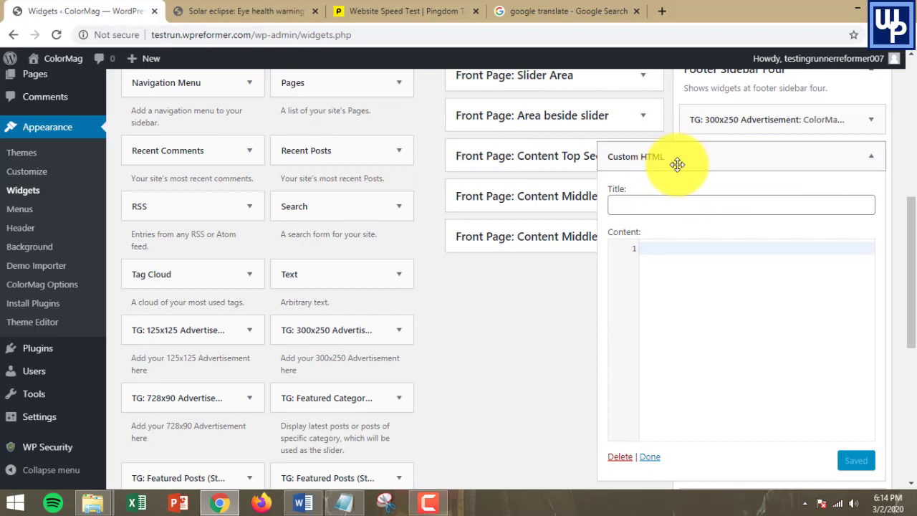
pyautogui.scroll(2, 829, 192)
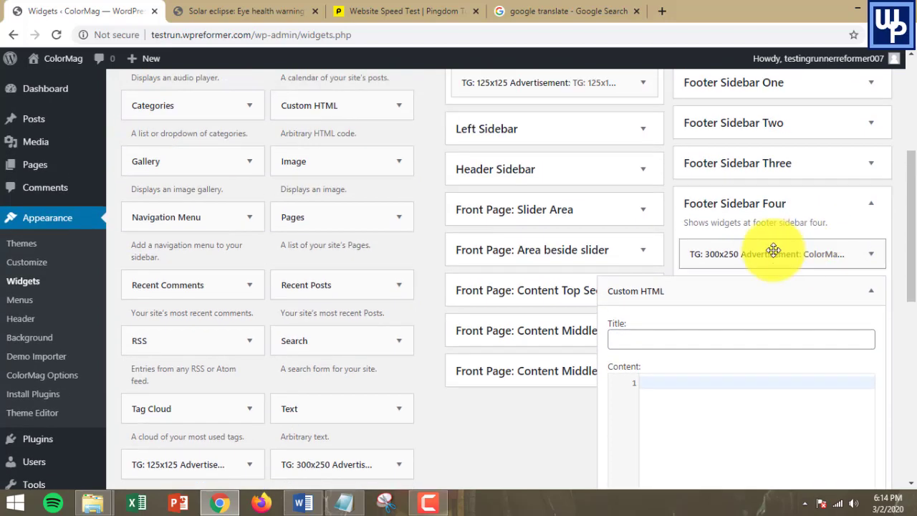
pyautogui.scroll(-2, 785, 224)
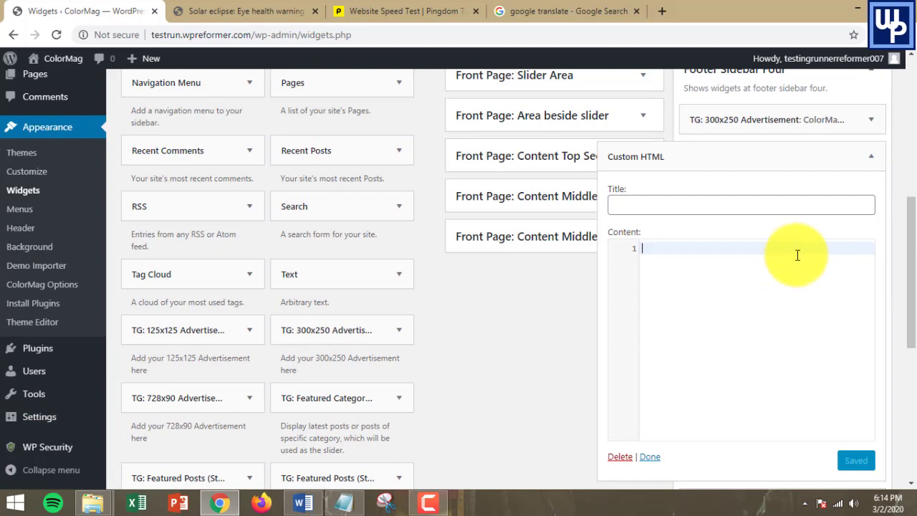
# Step: Switch to Notepad and copy the complete body-tag code that blocks the context menu, text selection and Ctrl keys
pyautogui.click(345, 503)
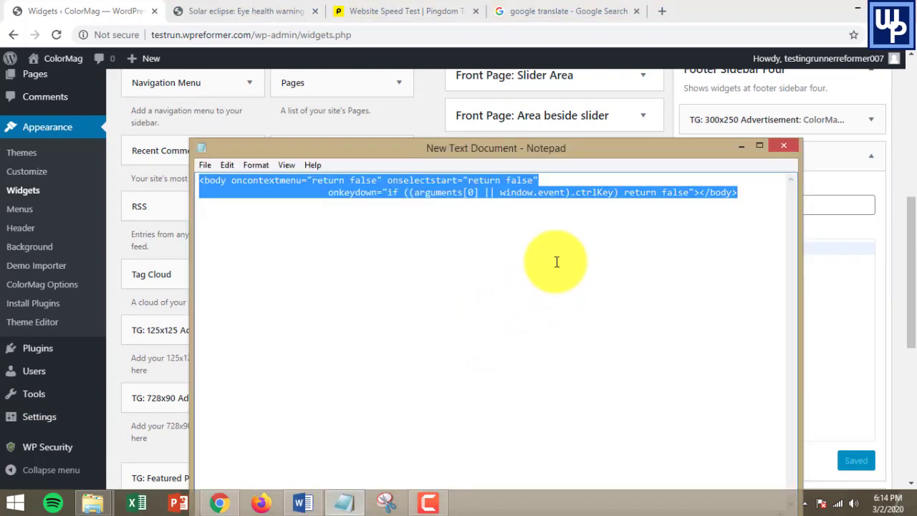
pyautogui.moveTo(798, 199); pyautogui.dragTo(154, 180)
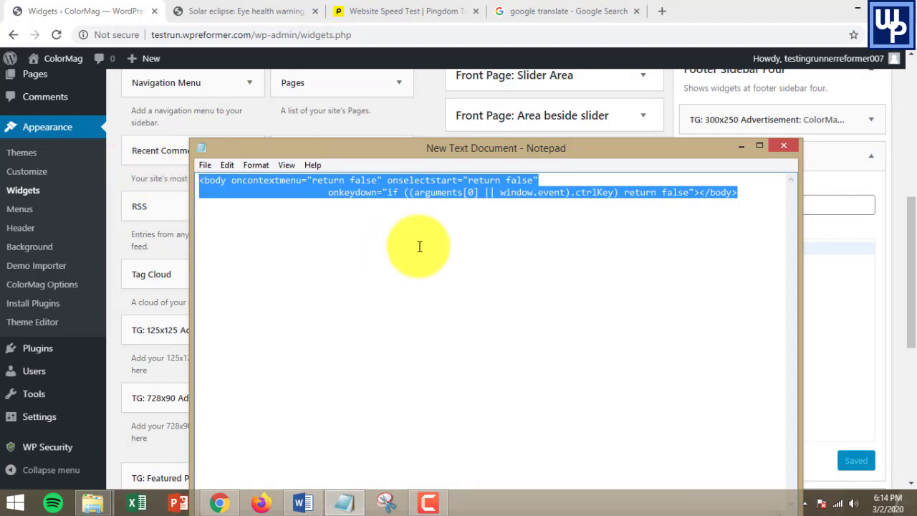
pyautogui.click(606, 195)
pyautogui.moveTo(754, 191); pyautogui.dragTo(180, 182)
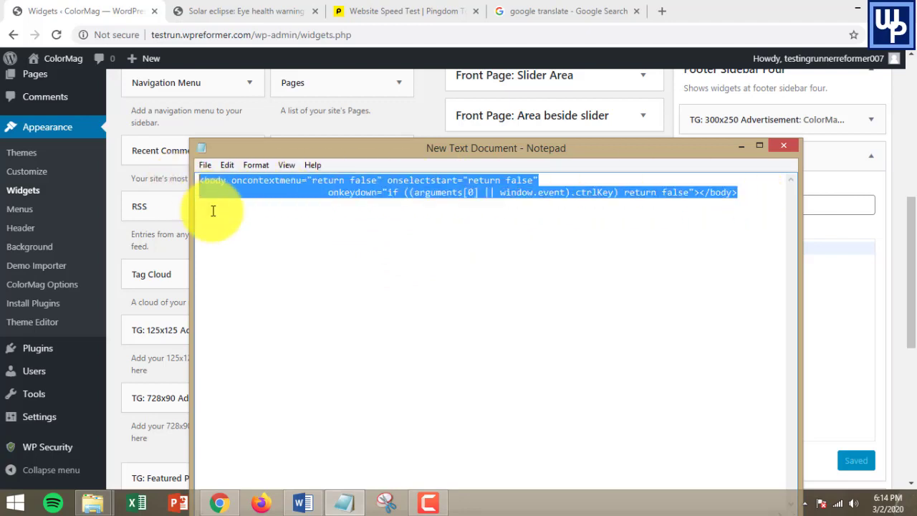
# Step: Paste the copied body-tag code into the Custom HTML widget's content, leaving the title empty
pyautogui.click(846, 296)
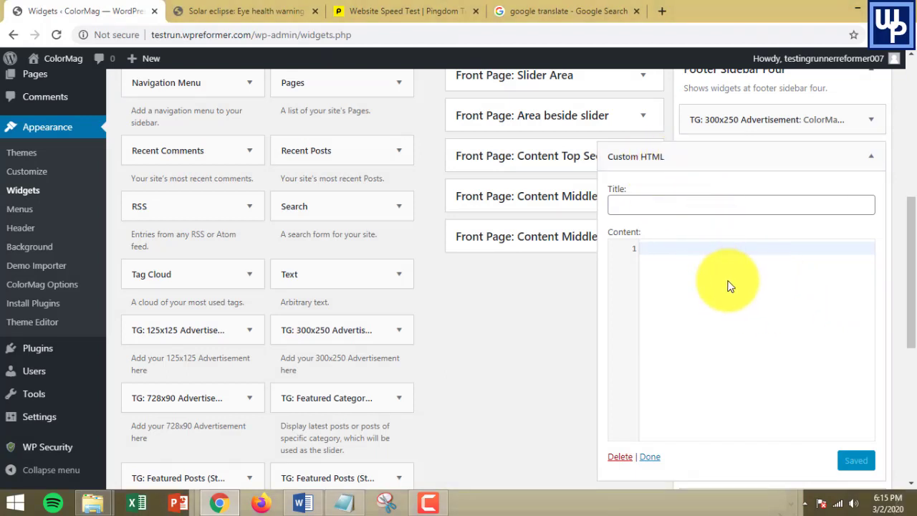
pyautogui.hotkey('ctrl', 'v')
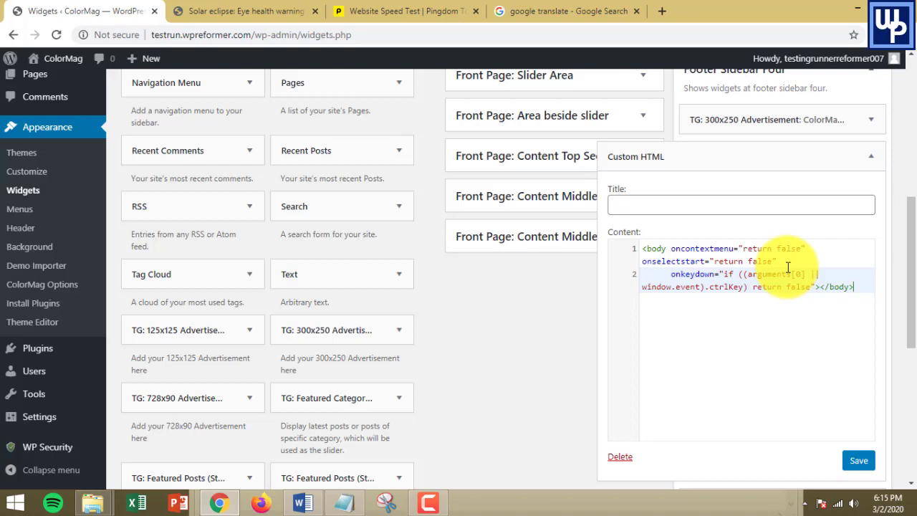
pyautogui.click(673, 208)
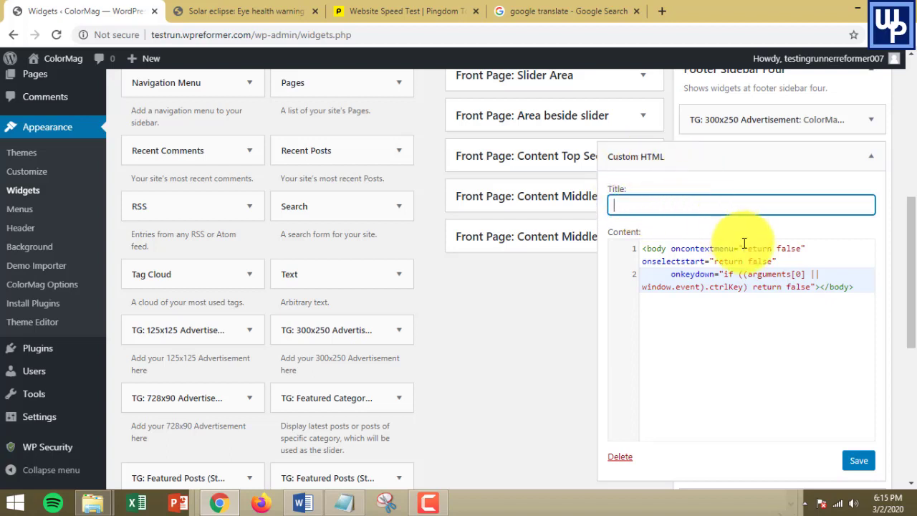
# Step: Check the complete body-tag code in the Custom HTML widget, save the widget, and collapse it
pyautogui.click(707, 273)
pyautogui.hotkey('ctrl', 'a')
pyautogui.click(843, 287)
pyautogui.moveTo(843, 287); pyautogui.dragTo(633, 250)
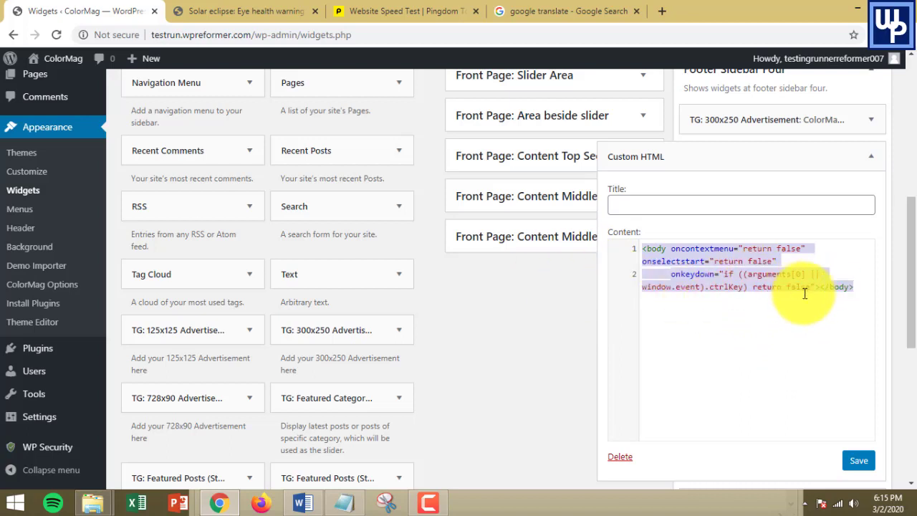
pyautogui.click(860, 469)
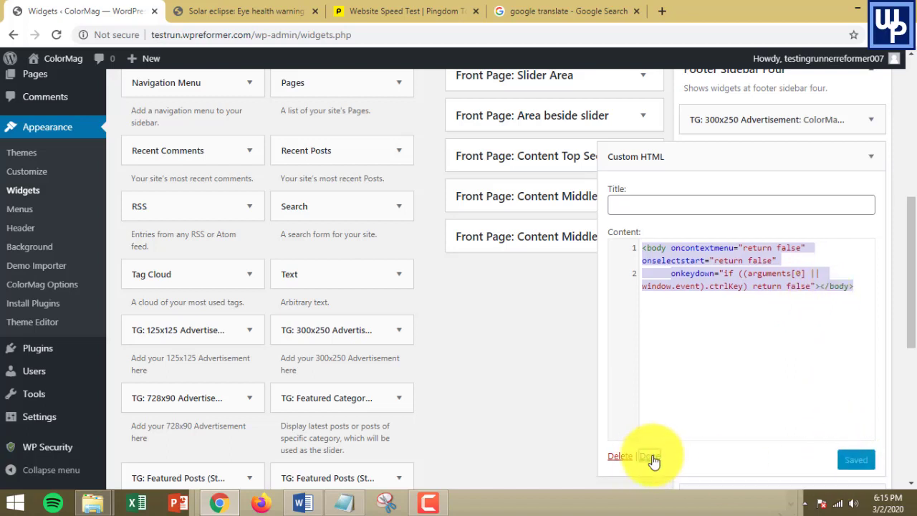
pyautogui.click(655, 459)
# Step: Reload the Solar eclipse: Eye health warning post and test right-click and text selection on its body text
pyautogui.click(206, 9)
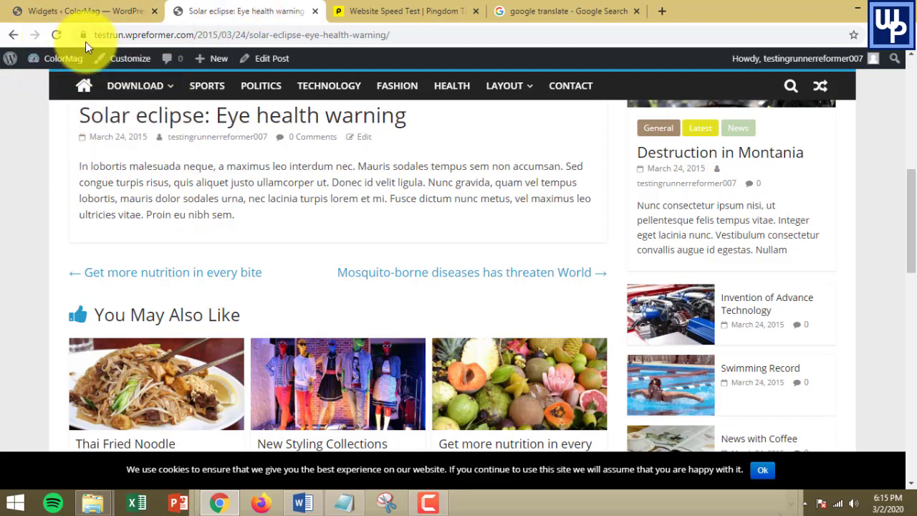
pyautogui.click(55, 35)
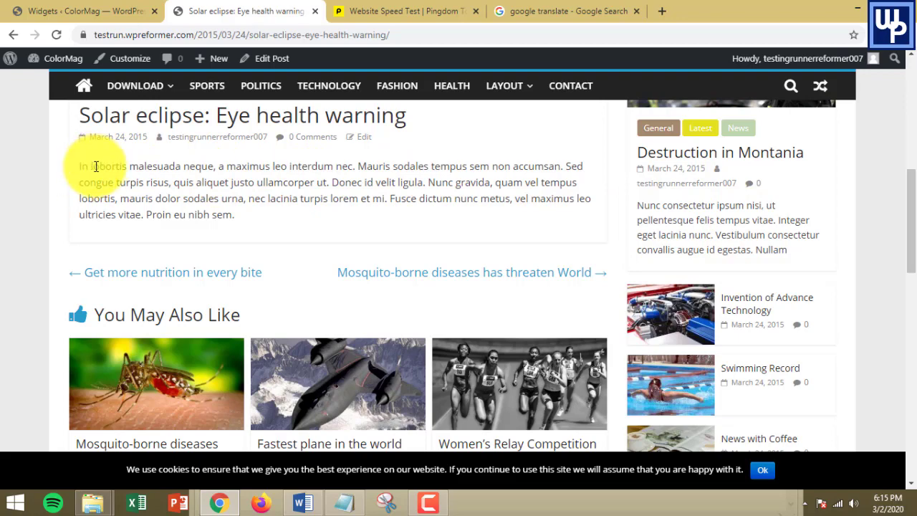
pyautogui.scroll(-6, 553, 308)
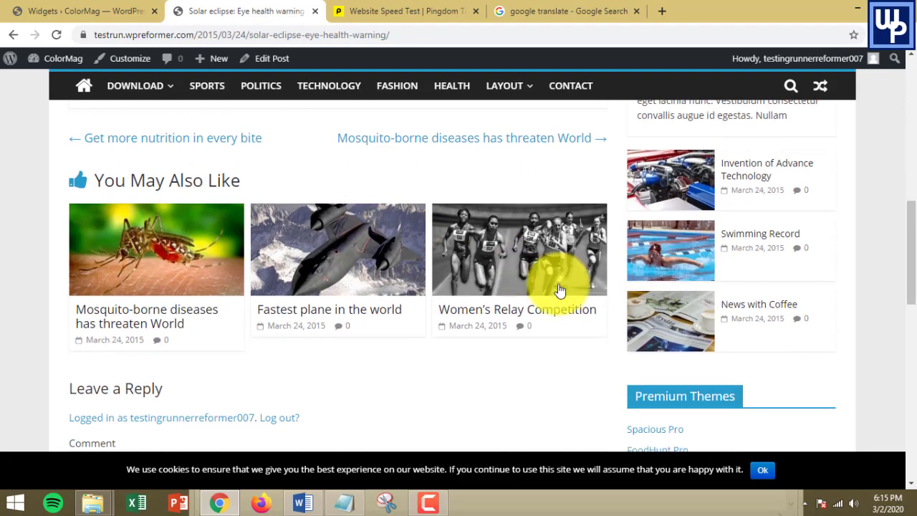
pyautogui.scroll(5, 215, 180)
pyautogui.scroll(3, 206, 167)
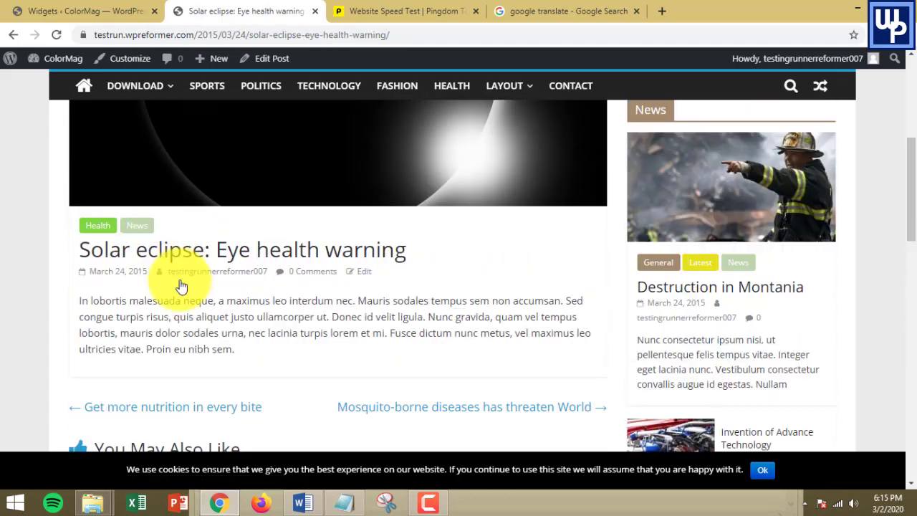
pyautogui.scroll(-2, 161, 306)
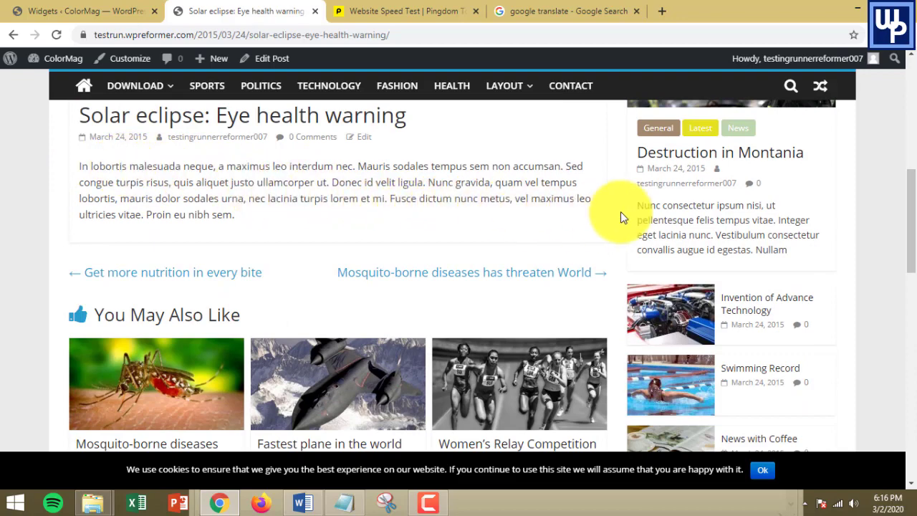
pyautogui.scroll(3, 548, 233)
pyautogui.click(549, 233)
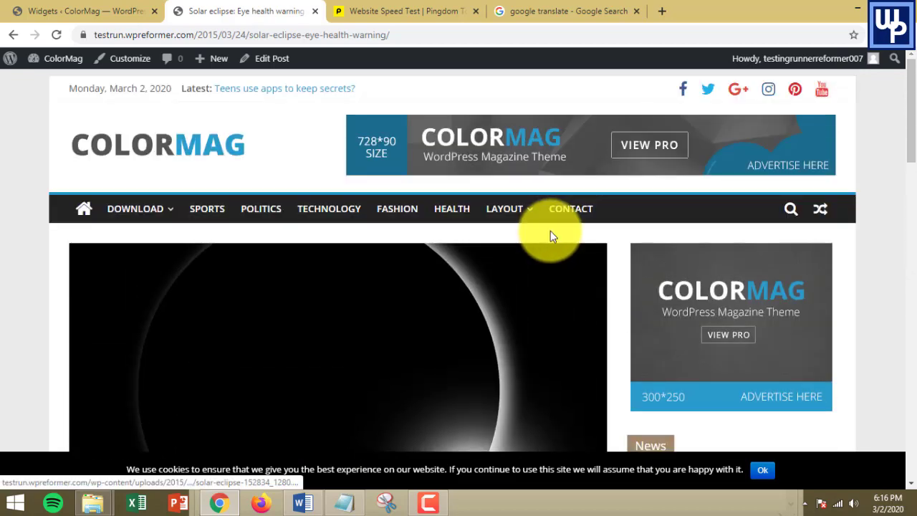
# Step: Go to the ColorMag home page and look through its post listings
pyautogui.click(146, 143)
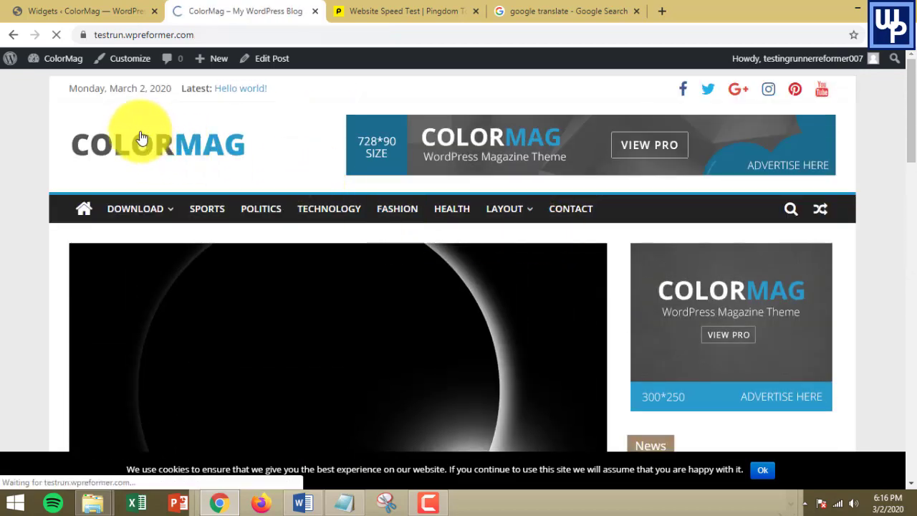
pyautogui.scroll(-7, 474, 160)
pyautogui.scroll(7, 474, 160)
pyautogui.scroll(-4, 713, 234)
pyautogui.scroll(-8, 713, 235)
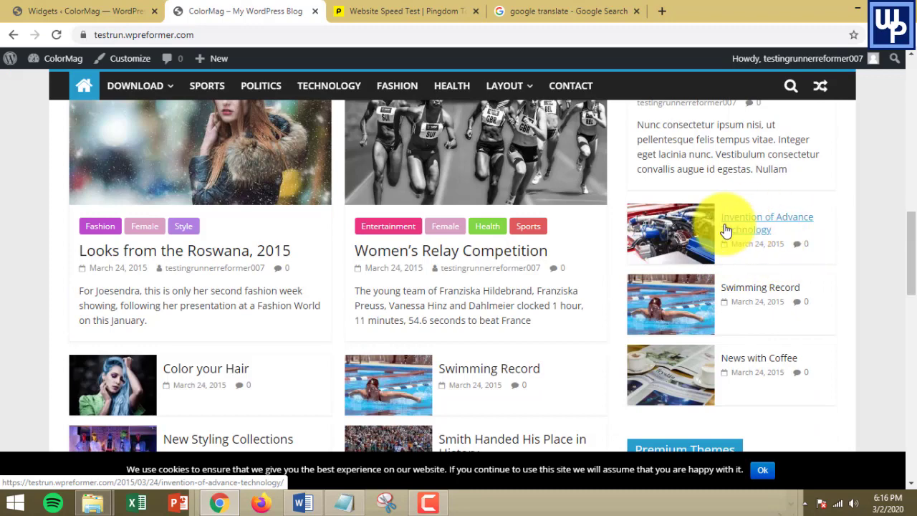
# Step: Open the Invention of Advance Technology post and test the copy protection on its body text
pyautogui.click(756, 227)
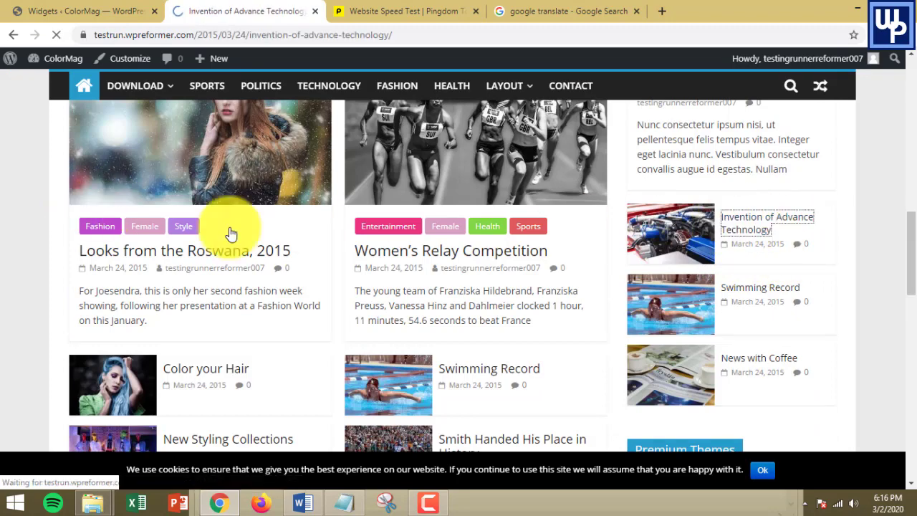
pyautogui.scroll(-10, 547, 236)
pyautogui.scroll(1, 205, 180)
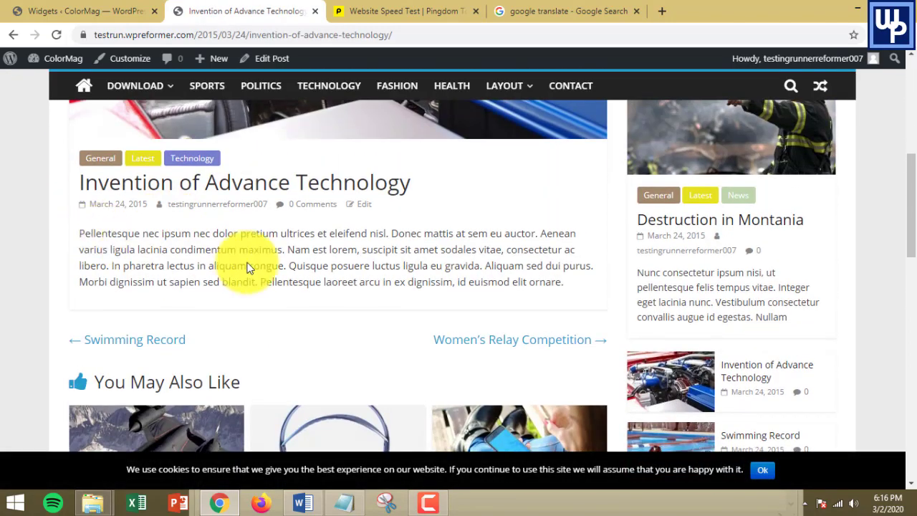
pyautogui.scroll(1, 215, 244)
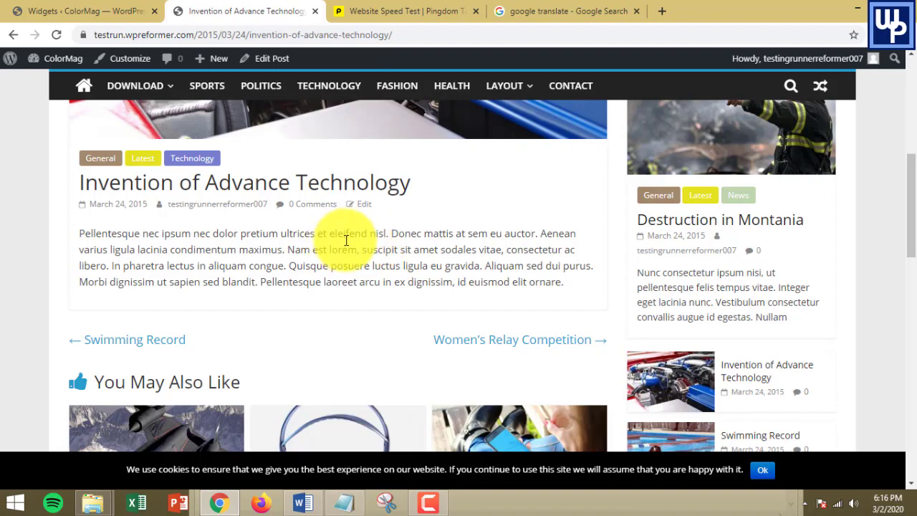
pyautogui.scroll(4, 665, 246)
pyautogui.scroll(2, 665, 247)
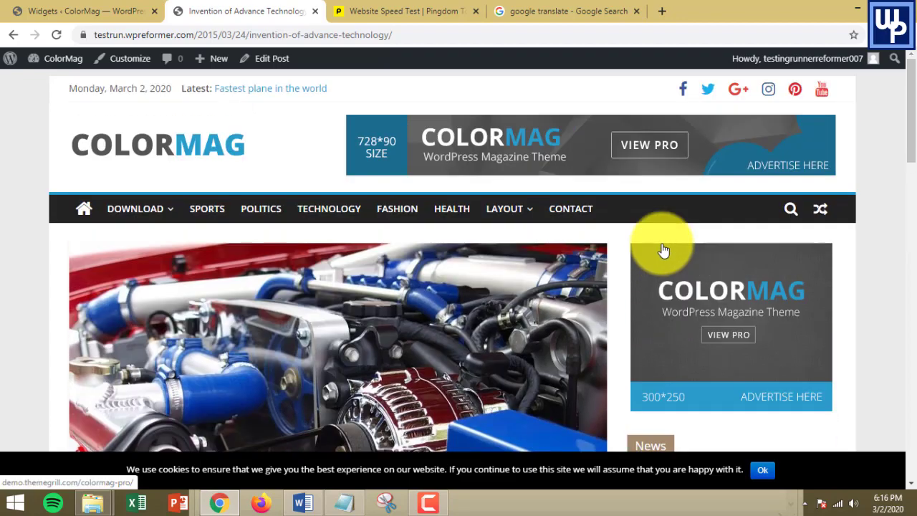
# Step: Return to the Widgets page, review the body-tag code in the footer's Custom HTML widget, and collapse the widget
pyautogui.click(80, 8)
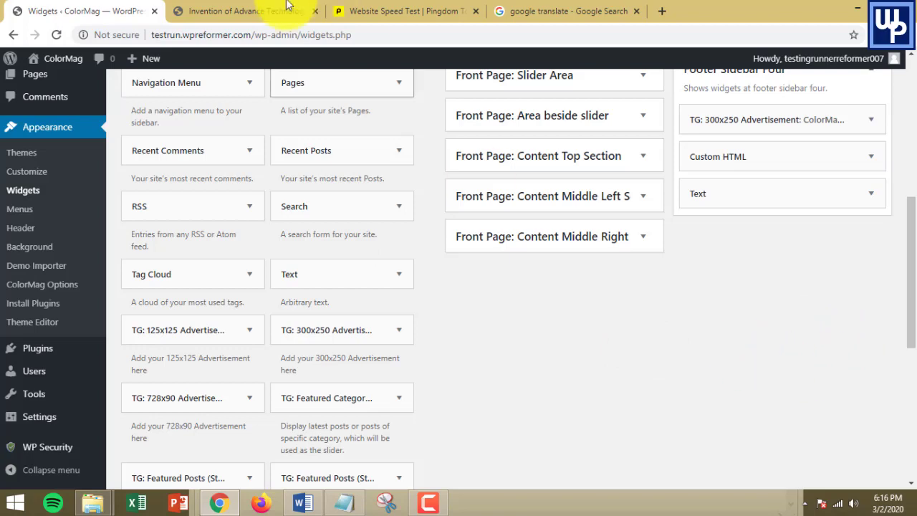
pyautogui.click(244, 11)
pyautogui.click(98, 6)
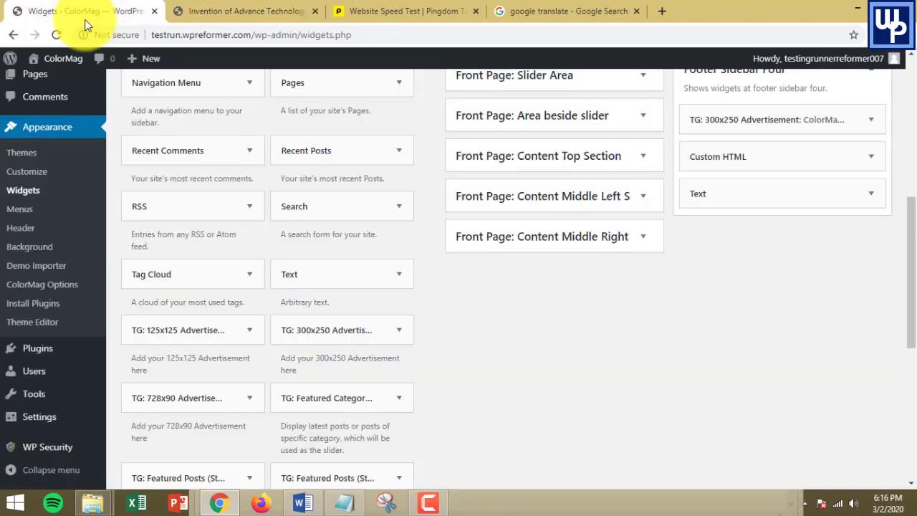
pyautogui.click(866, 158)
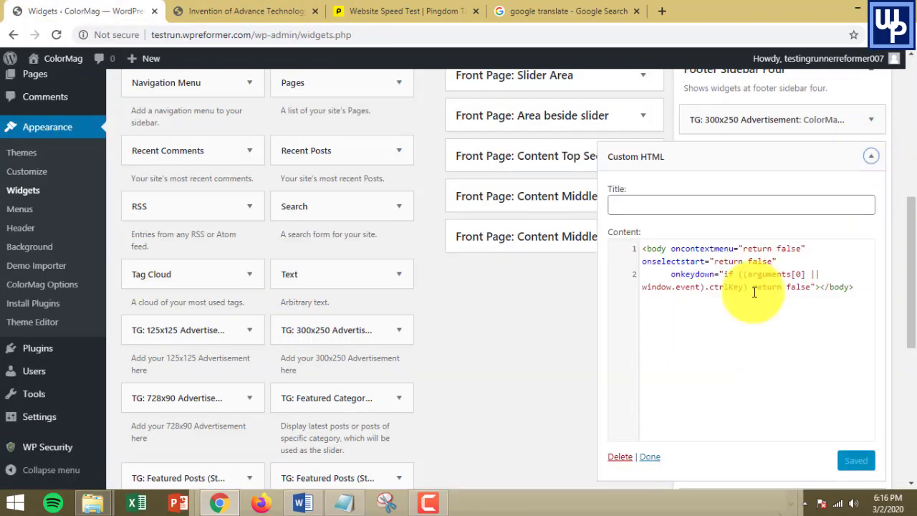
pyautogui.moveTo(865, 284); pyautogui.dragTo(649, 244)
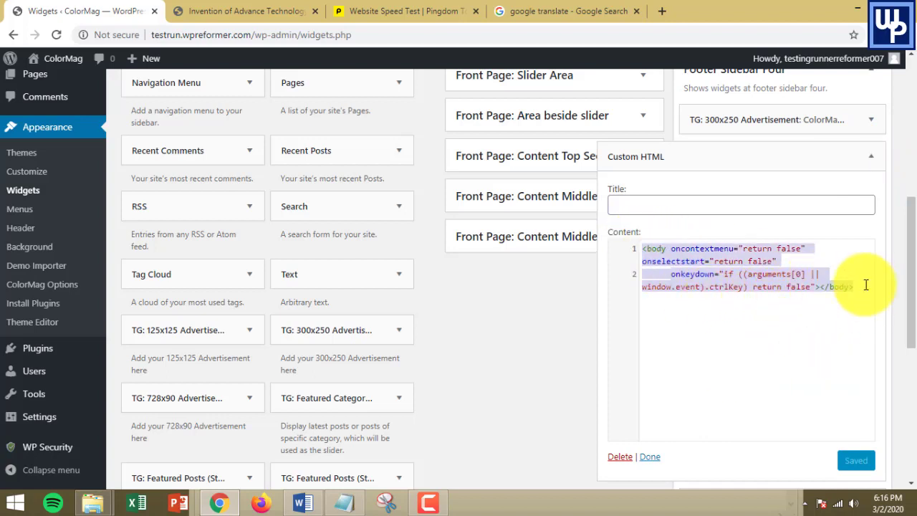
pyautogui.click(648, 457)
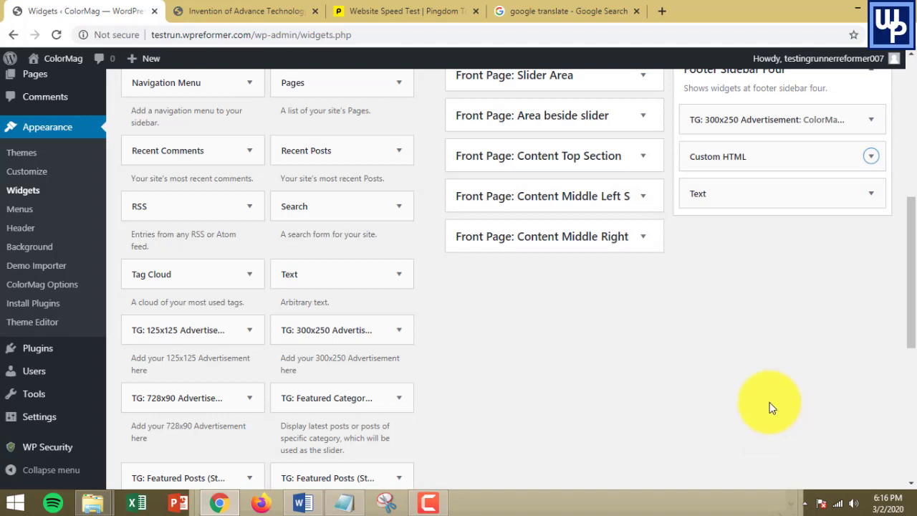